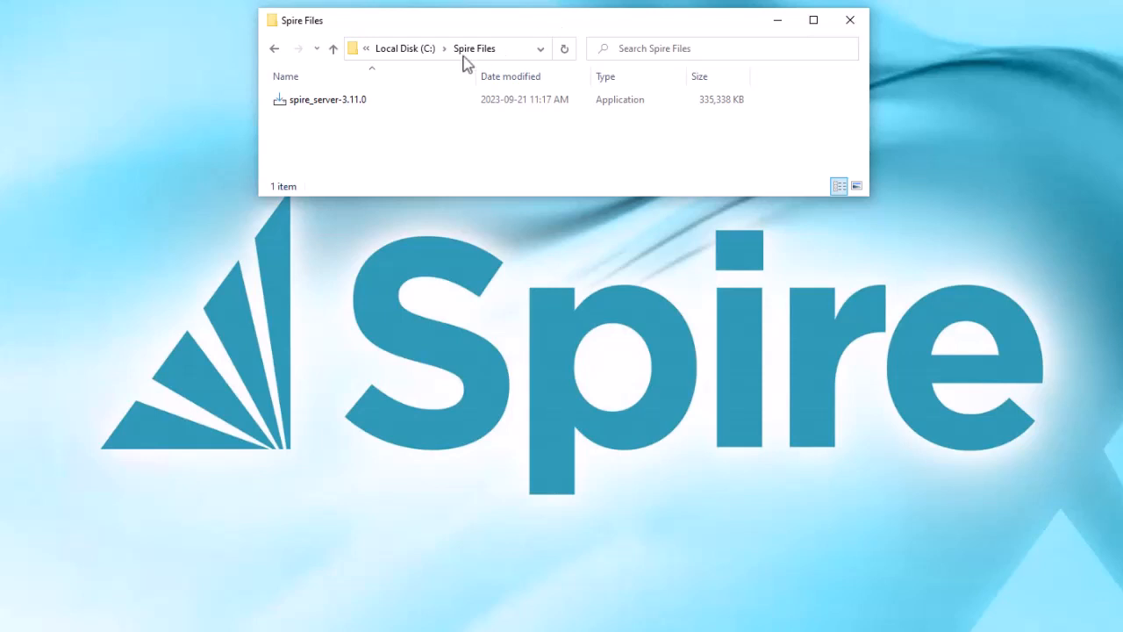
Step: Run the spire_server-3.11.0 installer from File Explorer and approve the User Account Control prompt
click(366, 105)
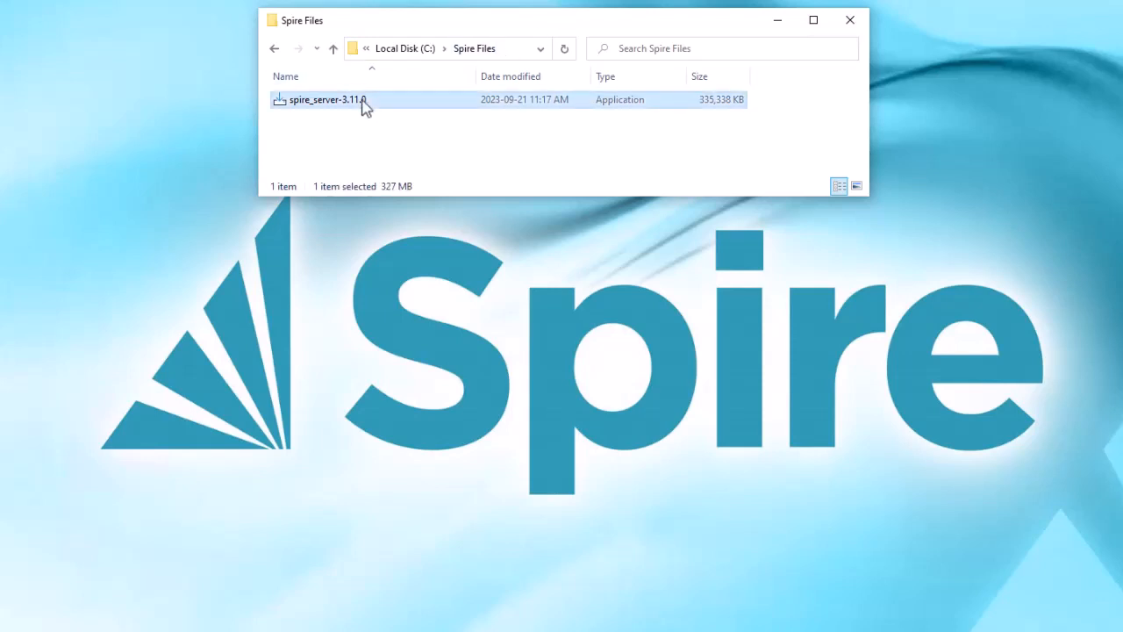
double_click(365, 106)
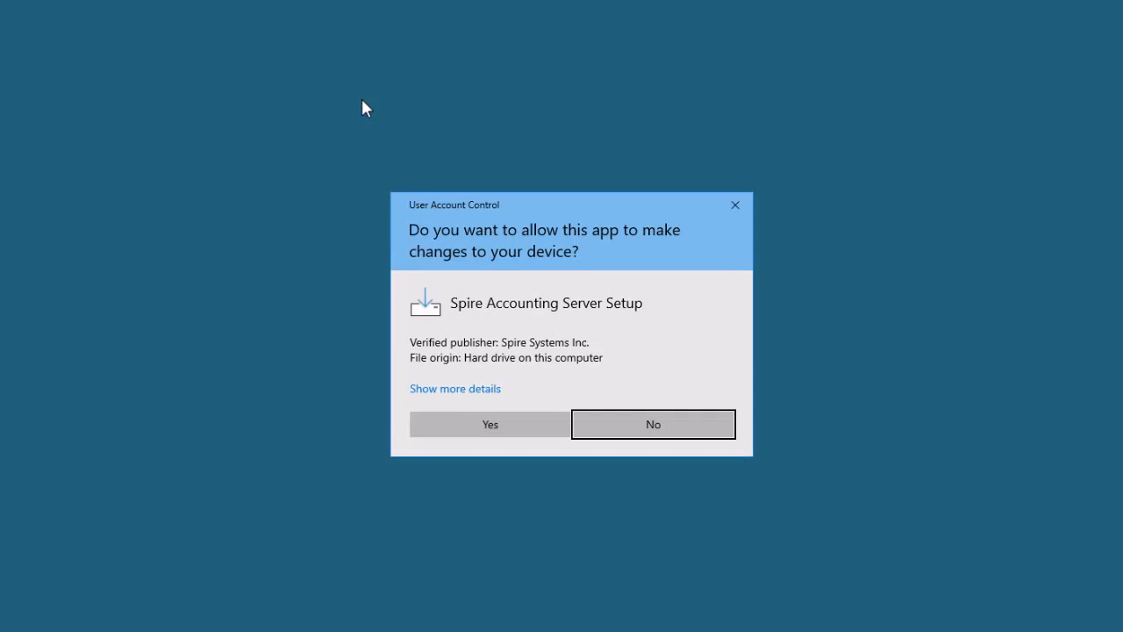
click(439, 421)
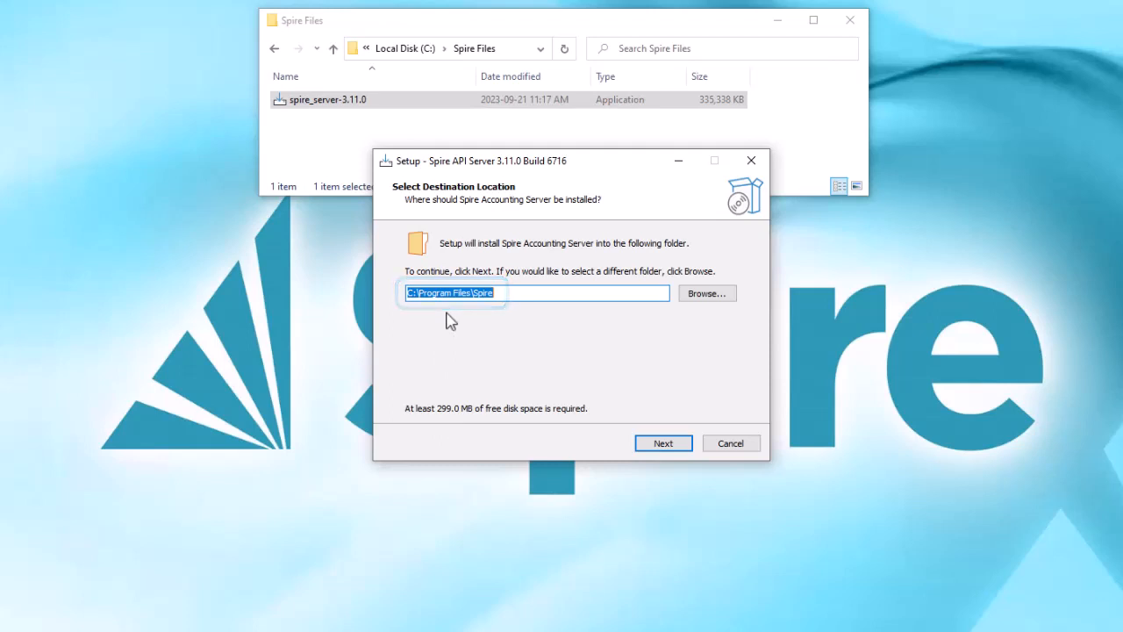
Step: Keep the default folders and managed PostgreSQL, and enable restoring Spire user accounts and licensing
click(643, 445)
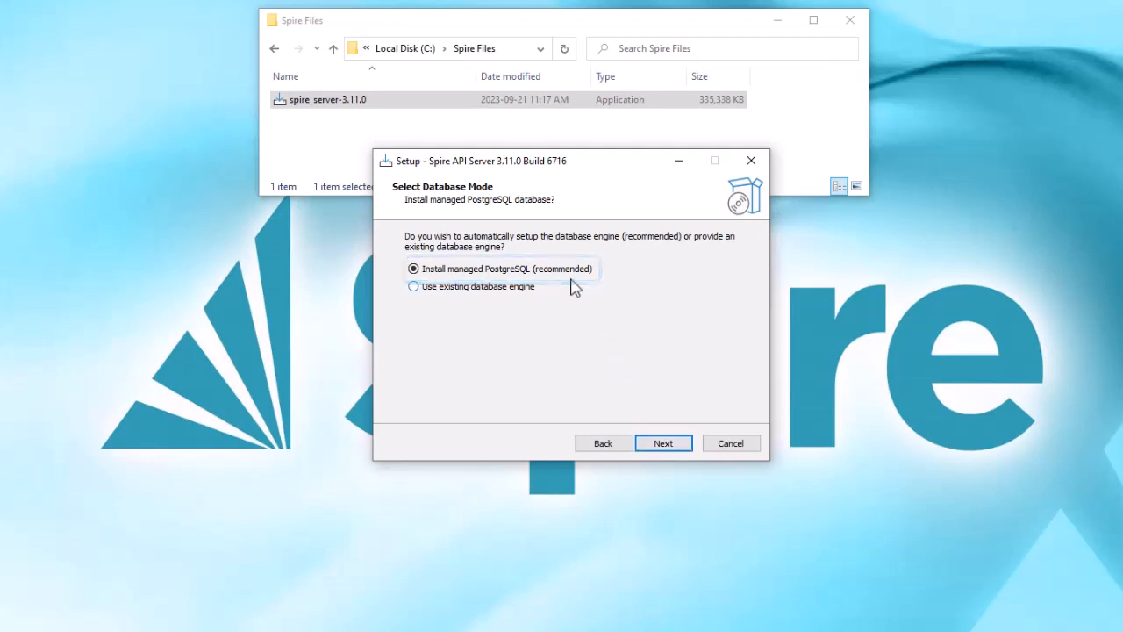
click(652, 449)
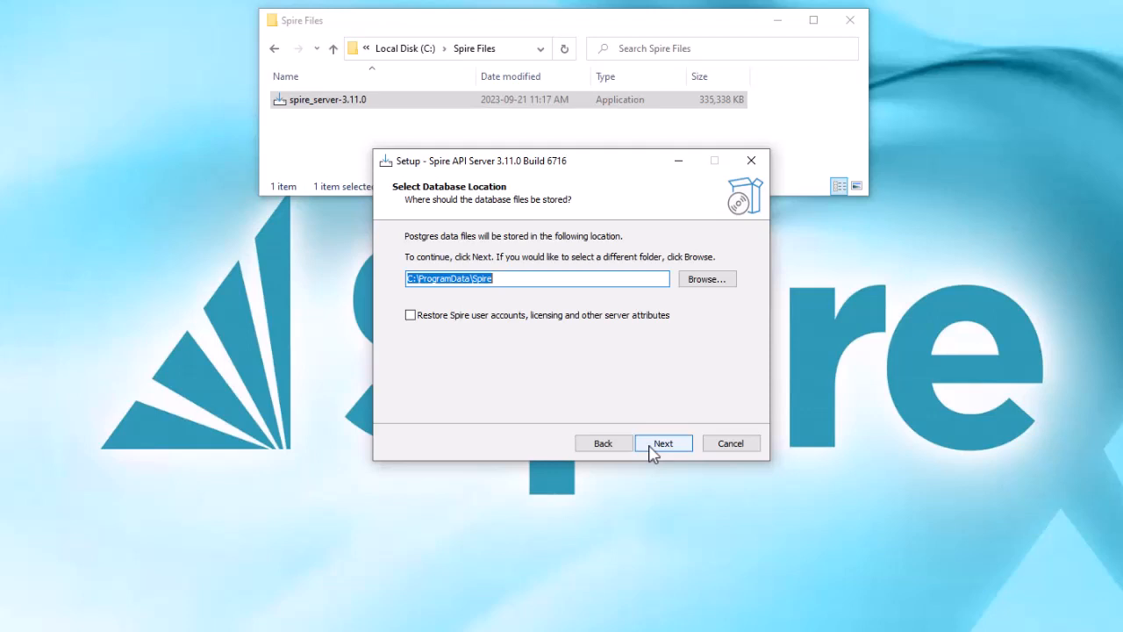
click(410, 315)
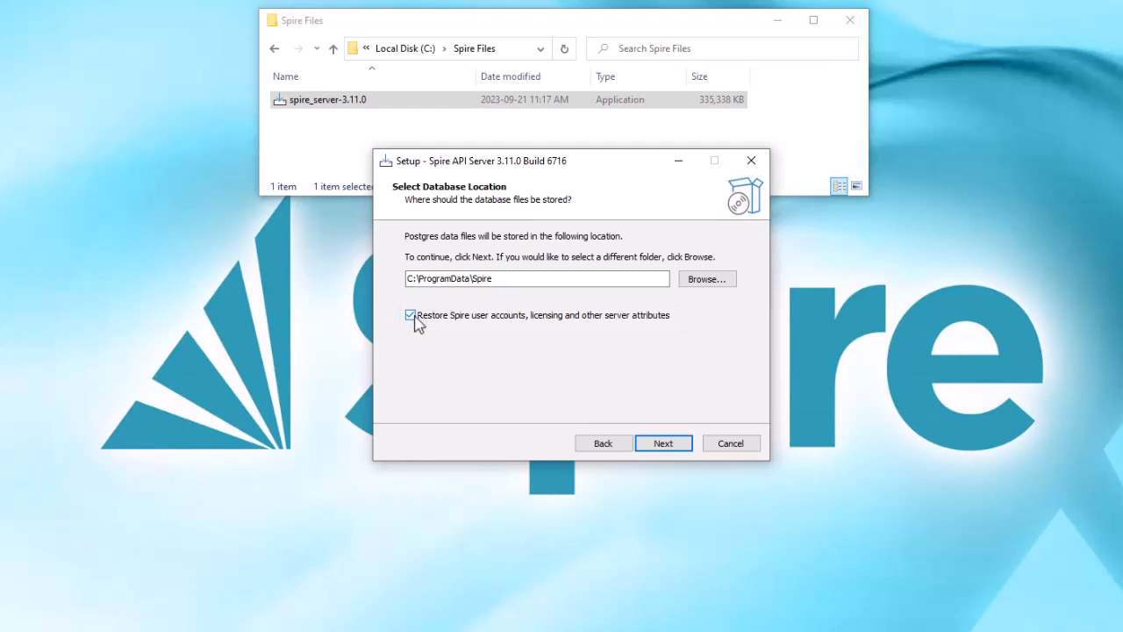
click(660, 452)
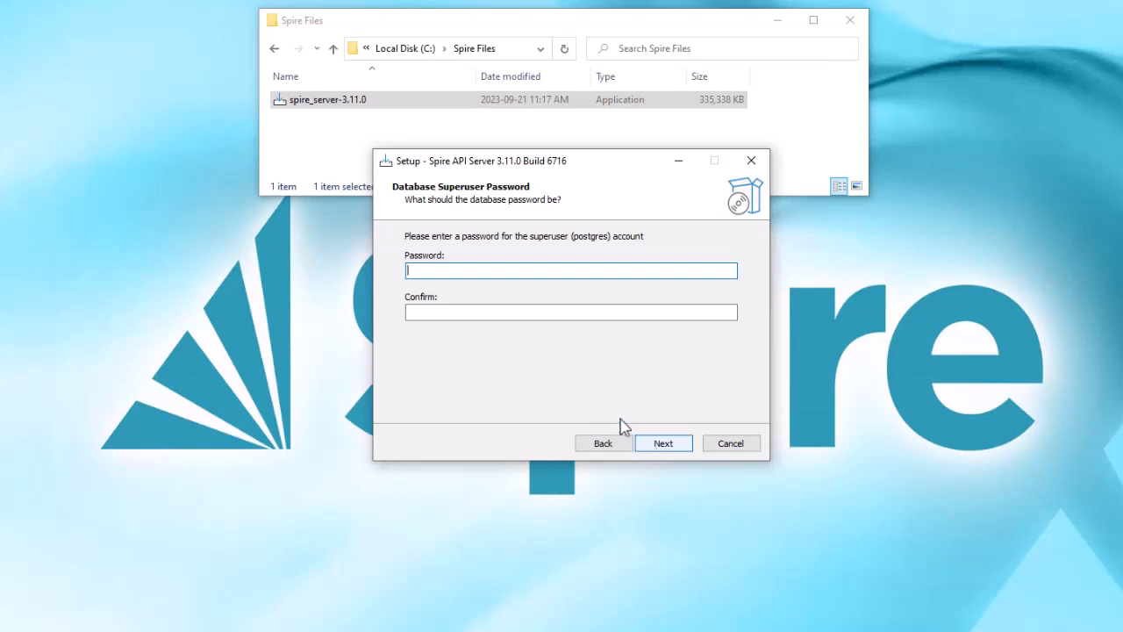
Step: Enter and confirm the postgres database superuser password
text(••••••••••)
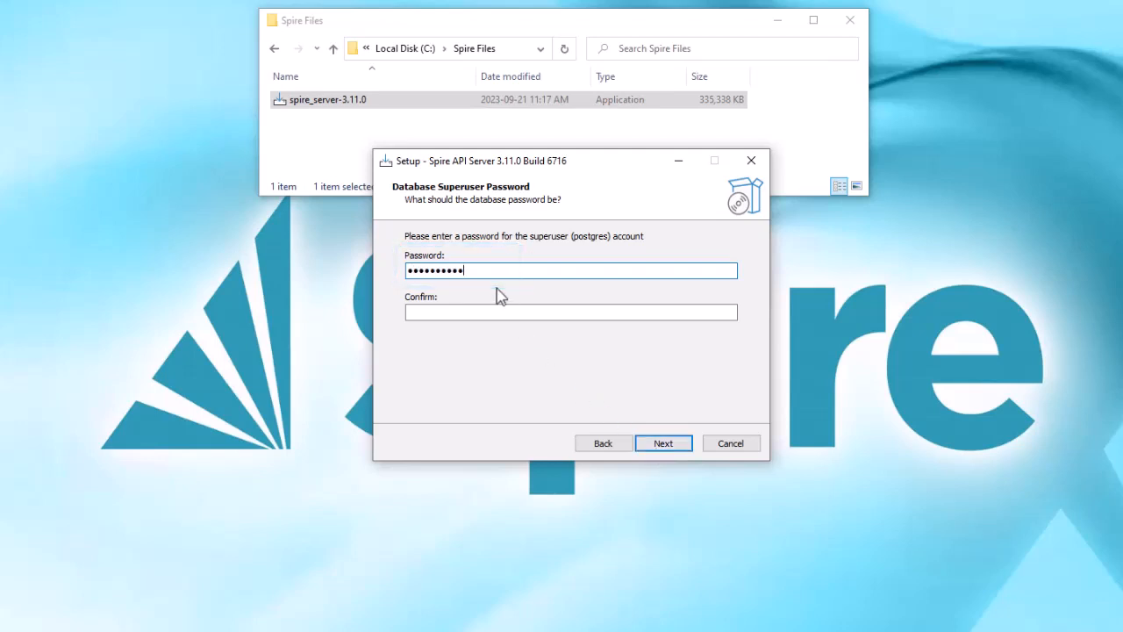
click(451, 311)
text(••••)
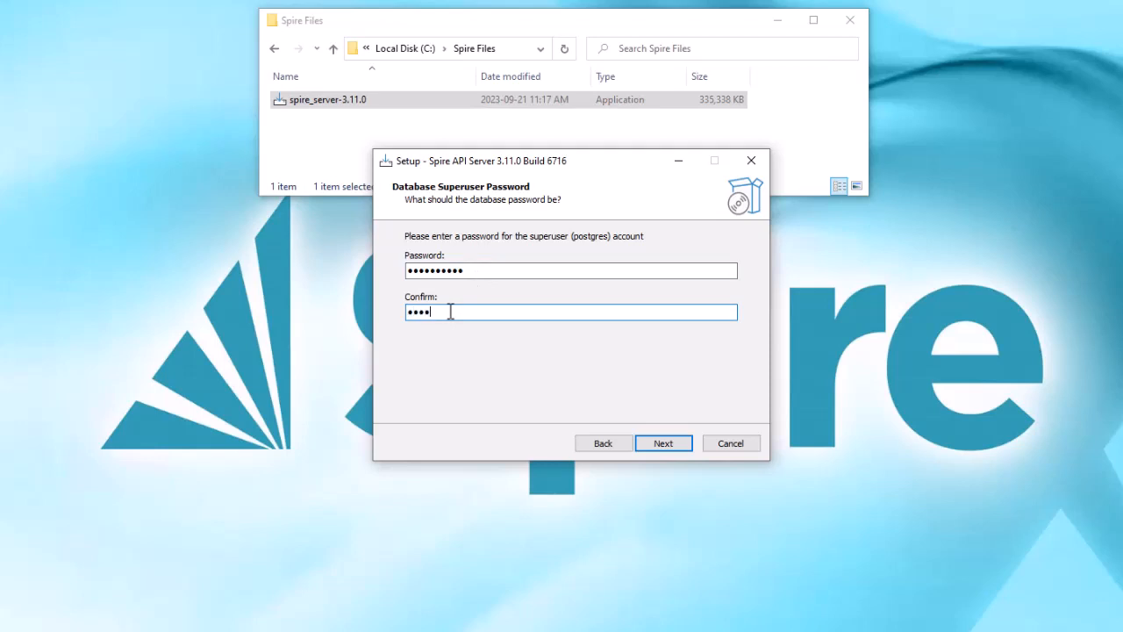
text(••••••)
click(651, 452)
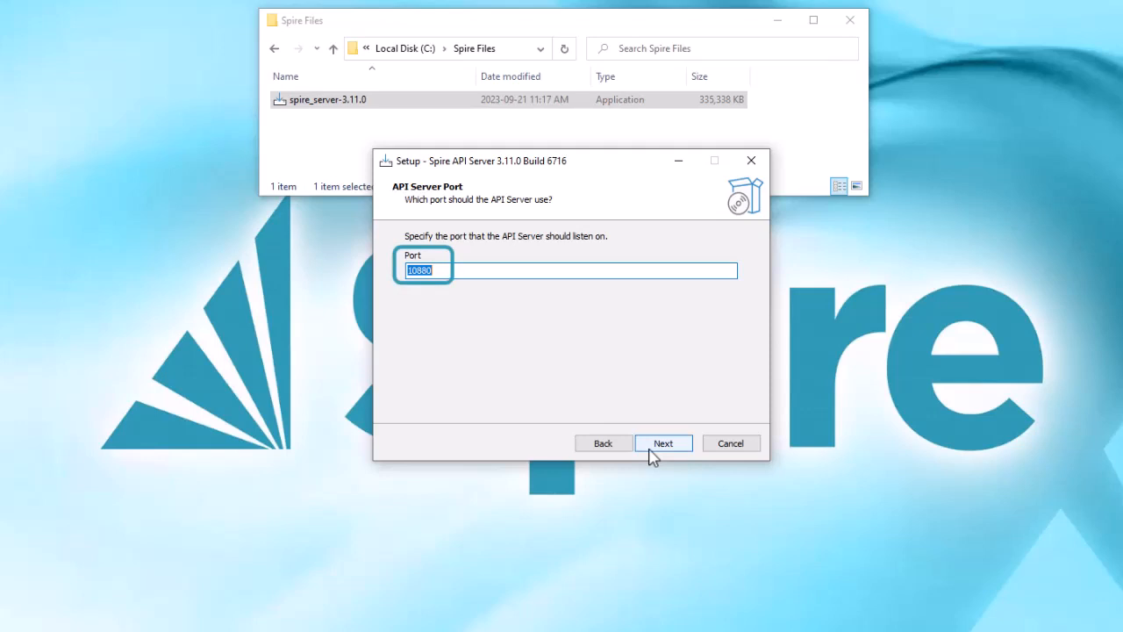
Step: Accept port 10880, firewall exceptions, data collection, Spire shortcuts folder and Spire Desktop, then install
click(651, 452)
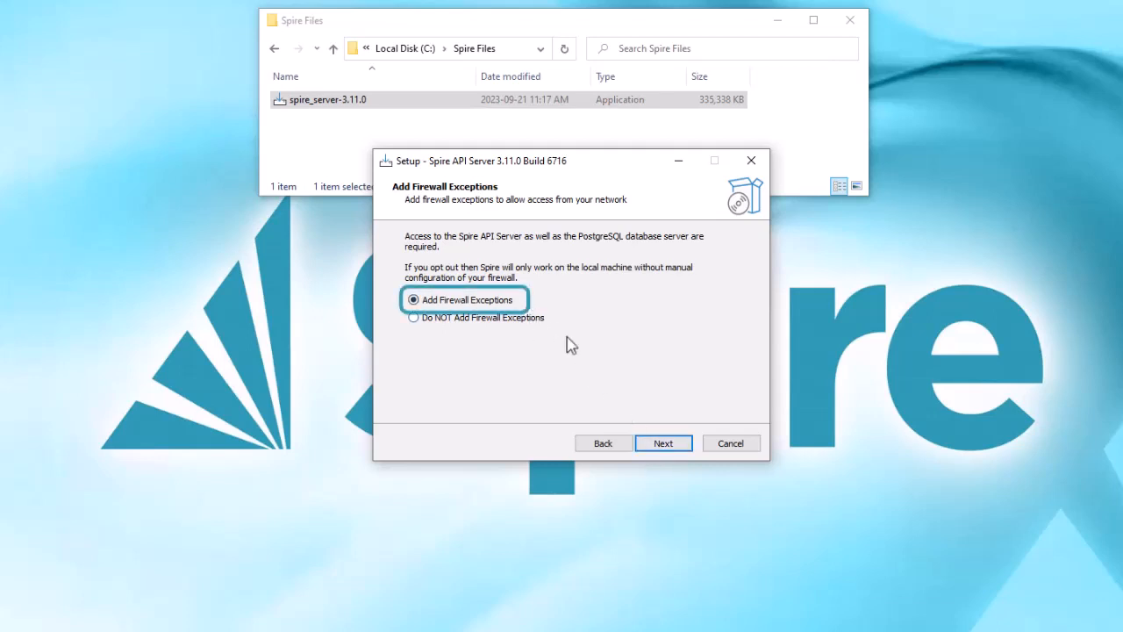
click(643, 455)
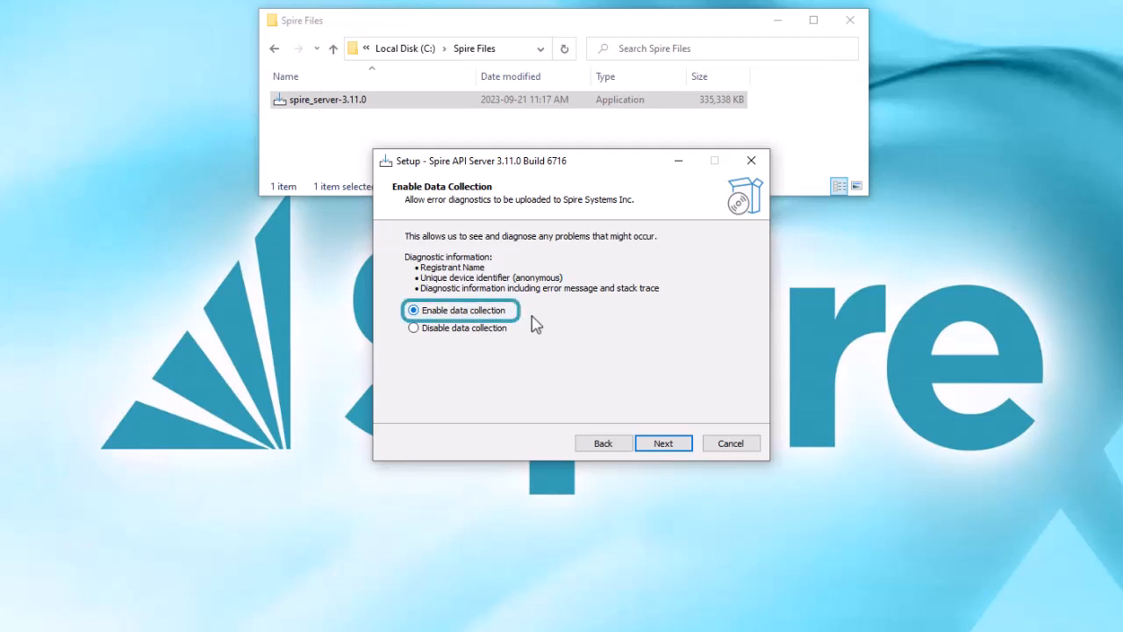
click(645, 443)
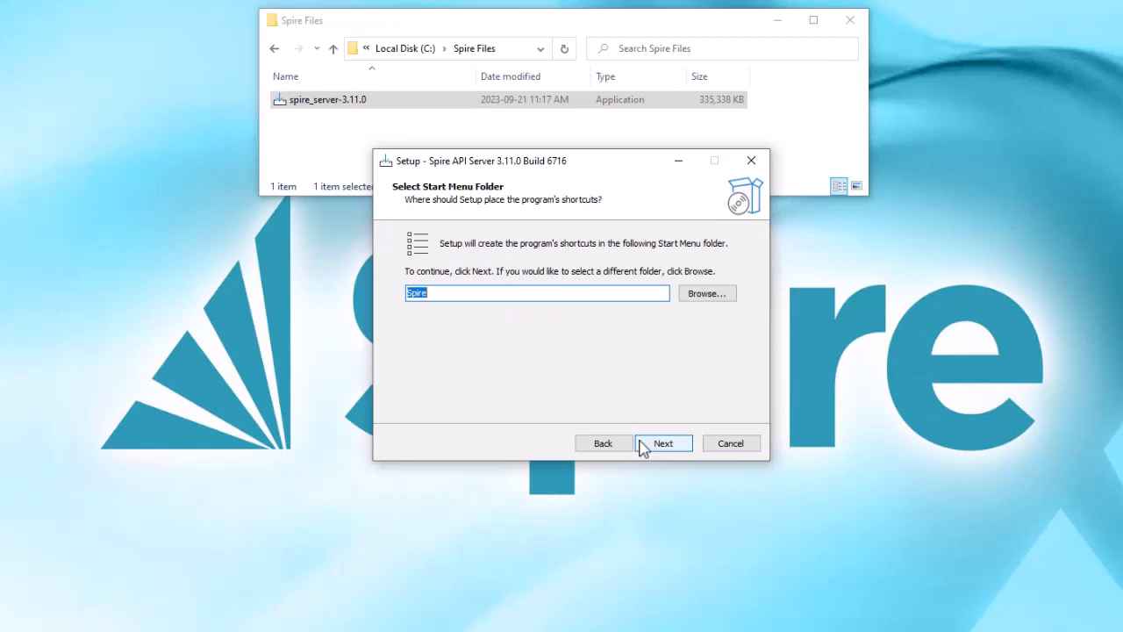
click(641, 446)
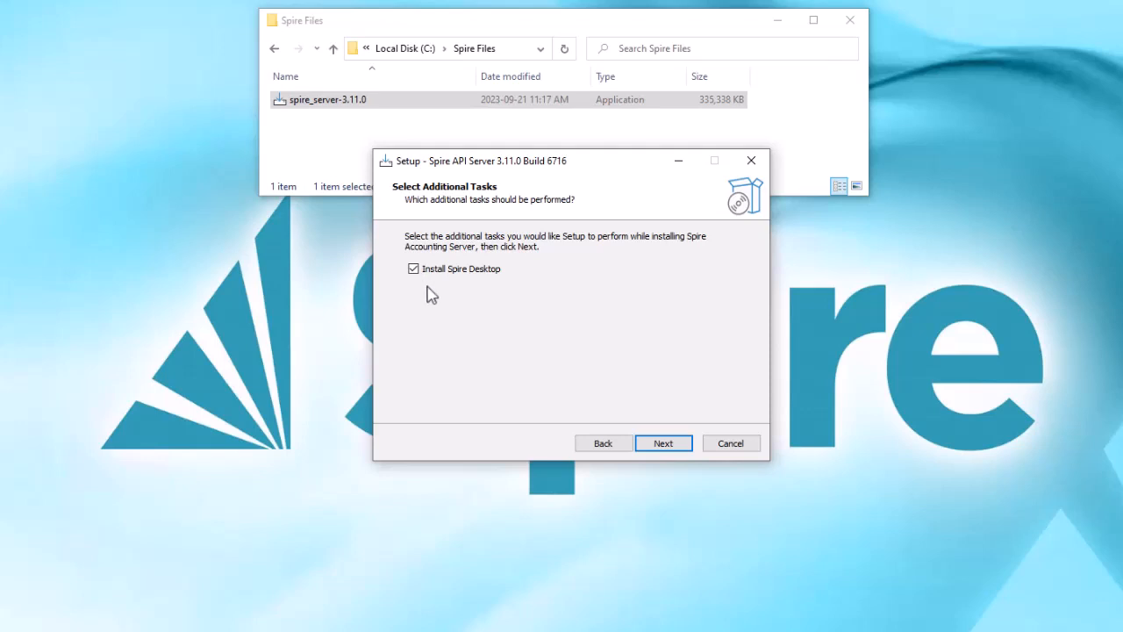
click(645, 448)
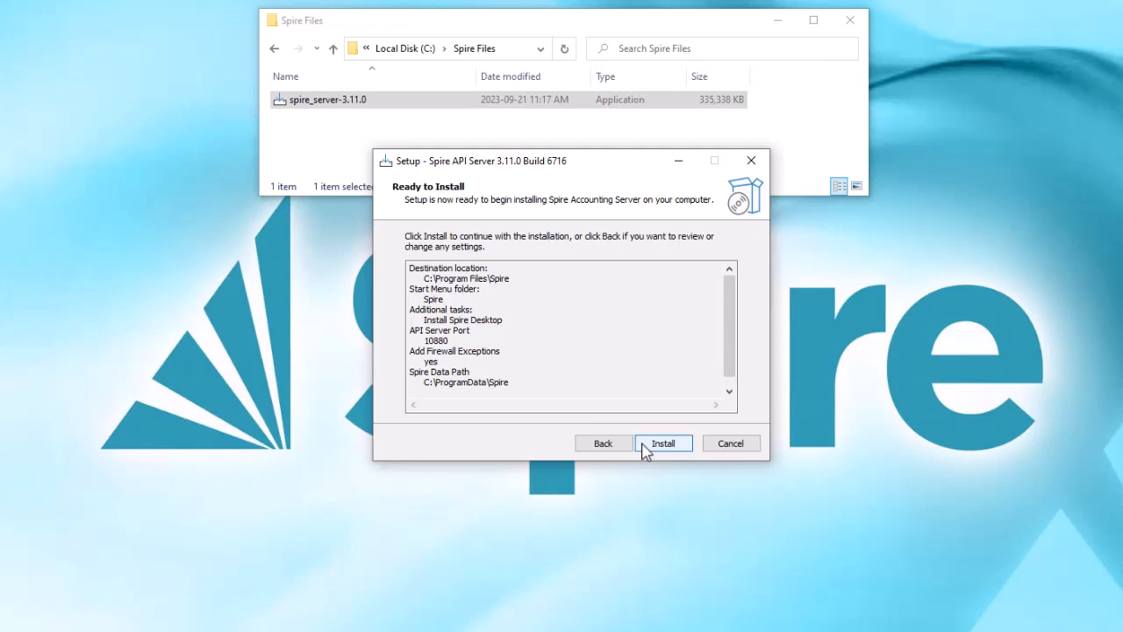
click(663, 444)
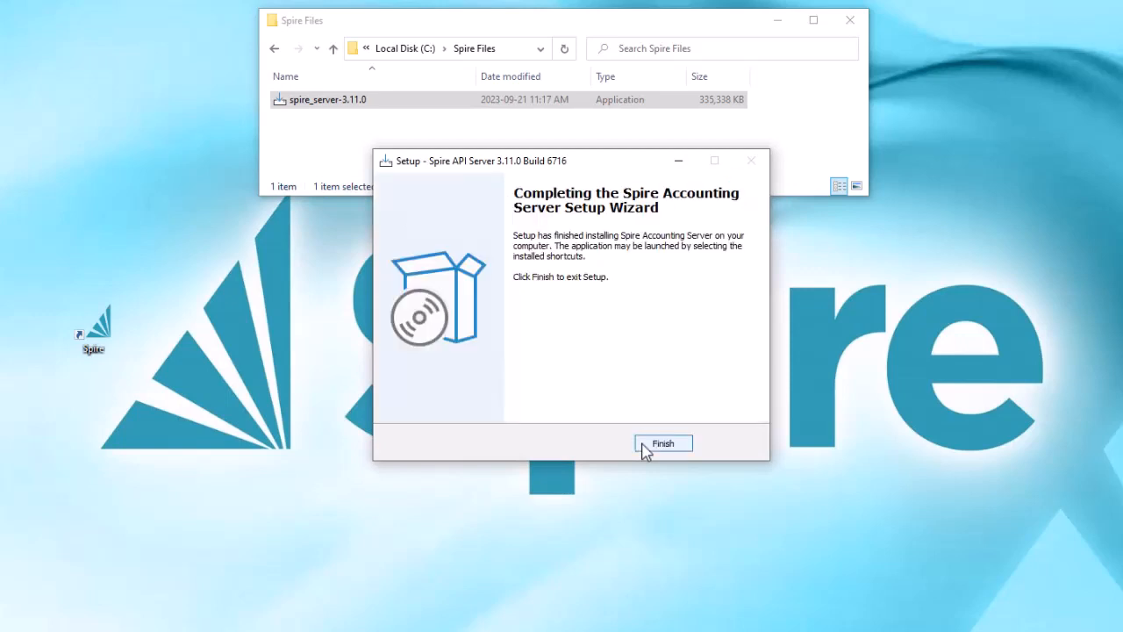
Step: Close the finished wizard and enter the administrator's first name, last name and username
click(662, 445)
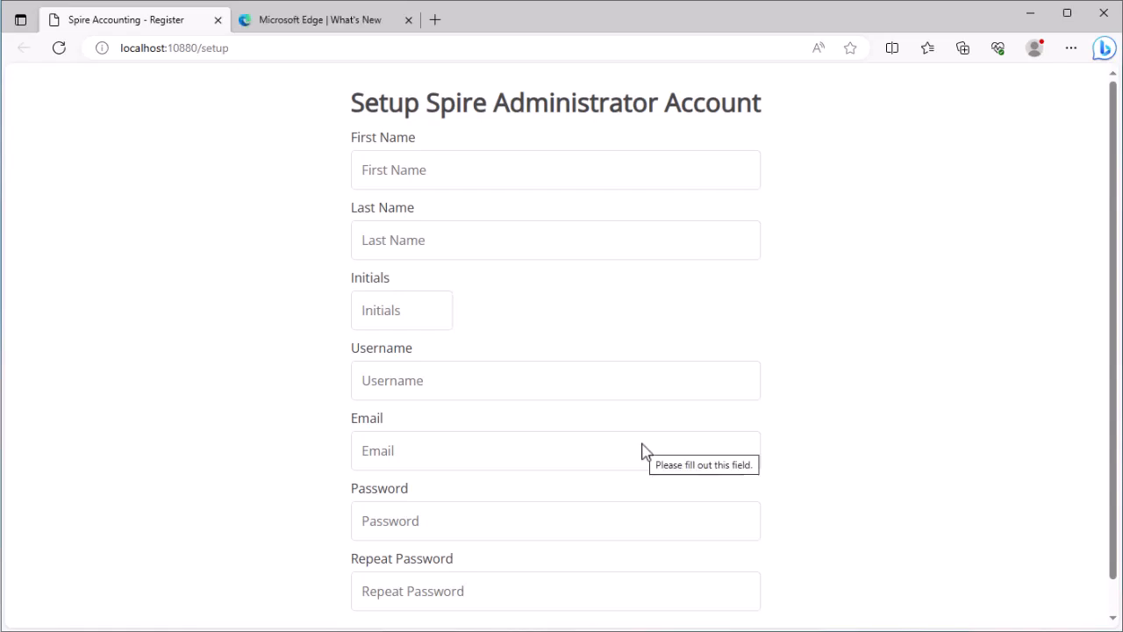
click(487, 176)
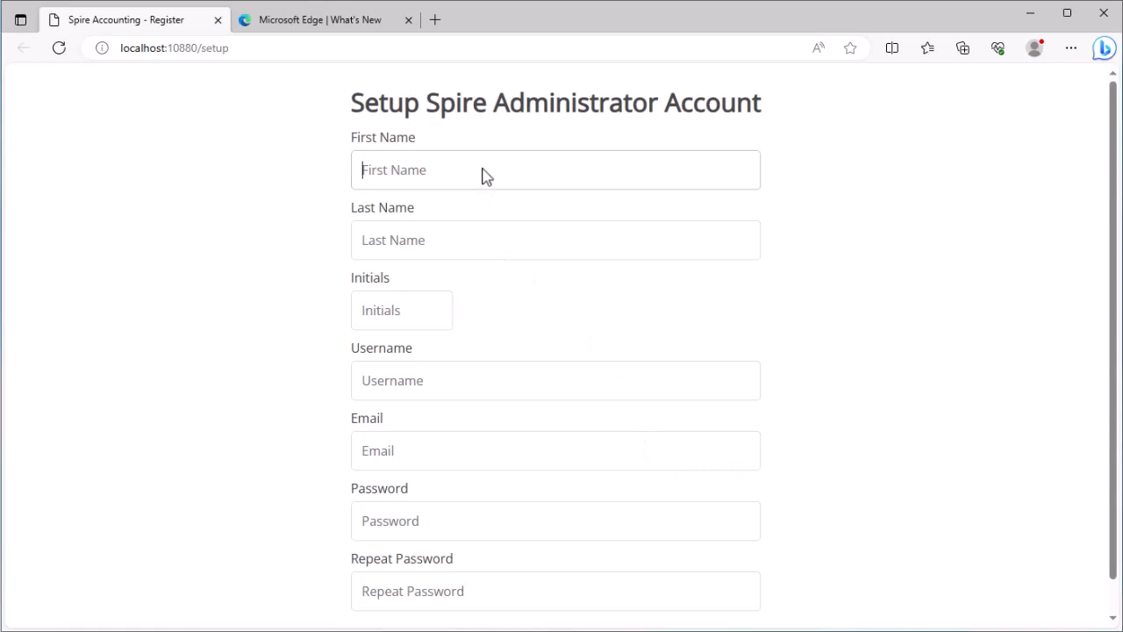
key(Tab)
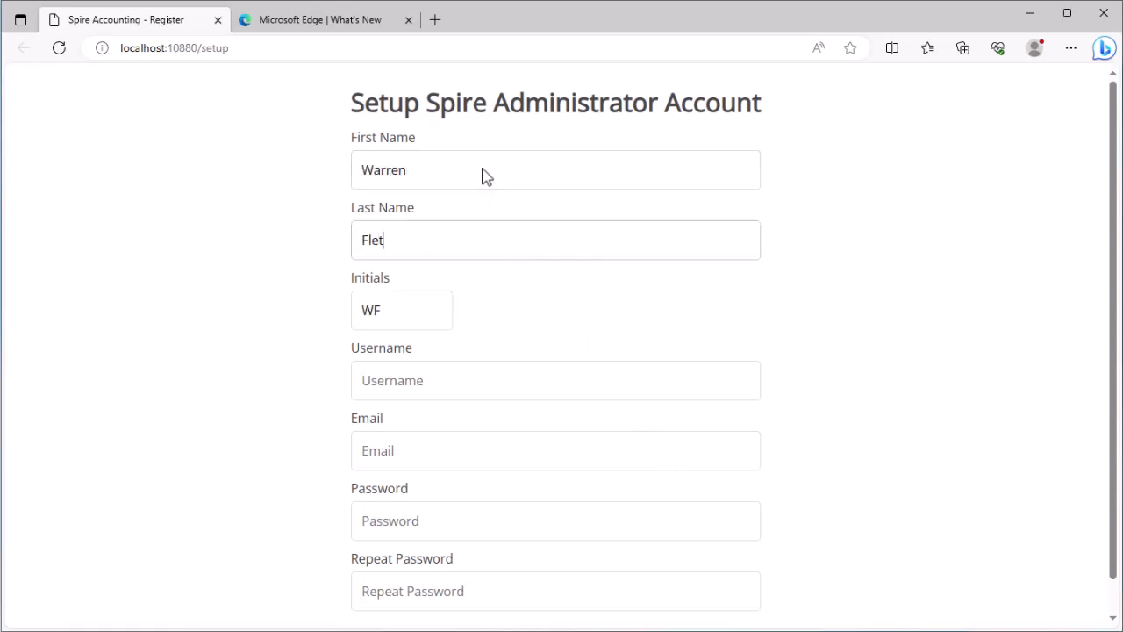
key(Tab)
key(Tab)
text(warren)
key(Tab)
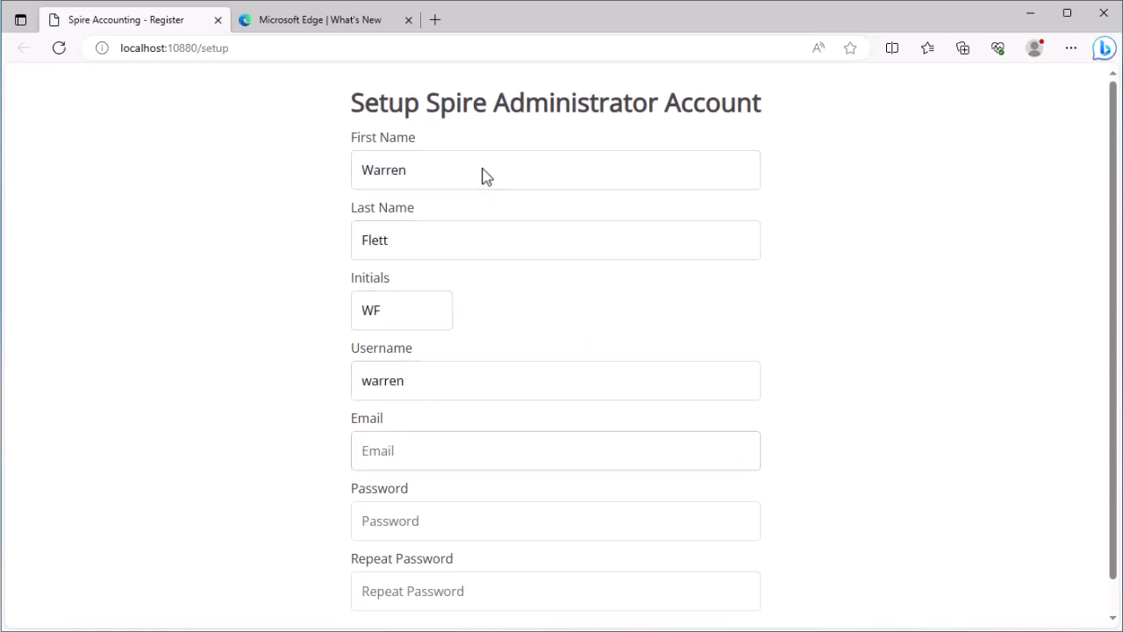
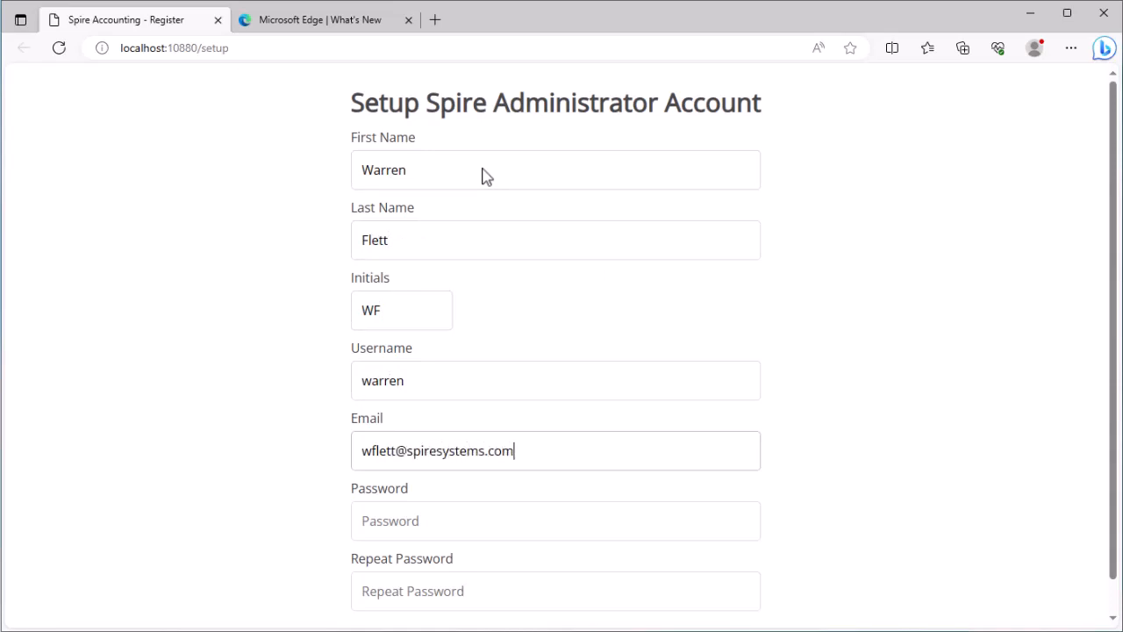
Step: Enter the administrator's e-mail address and matching passwords, then submit the account details
key(Tab)
text(••••••••••)
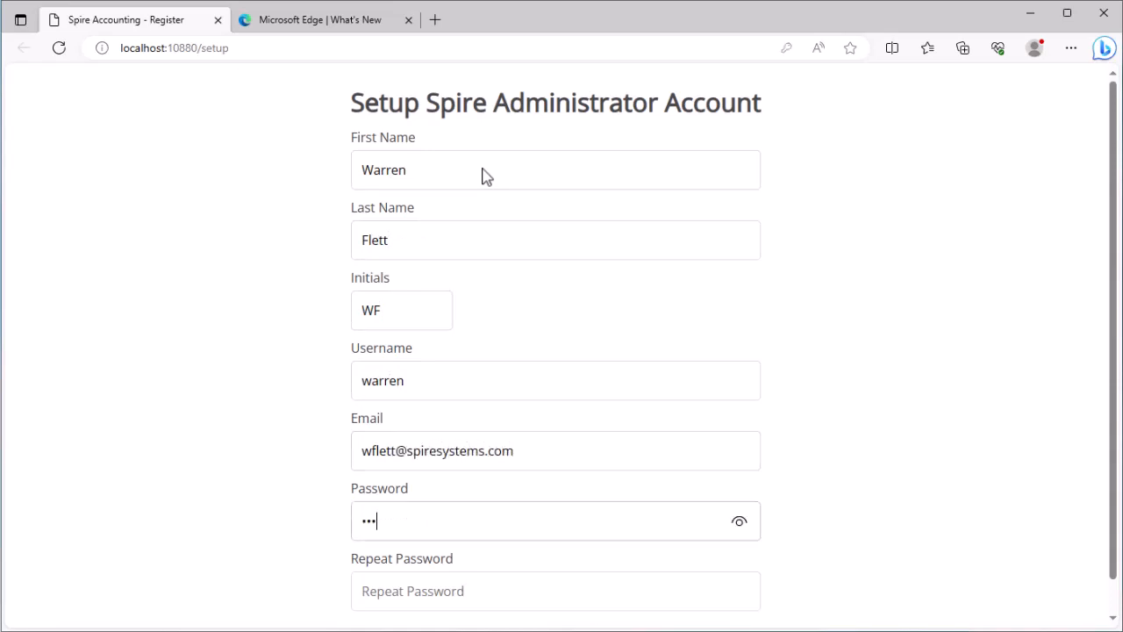
key(Tab)
text(••••••••••)
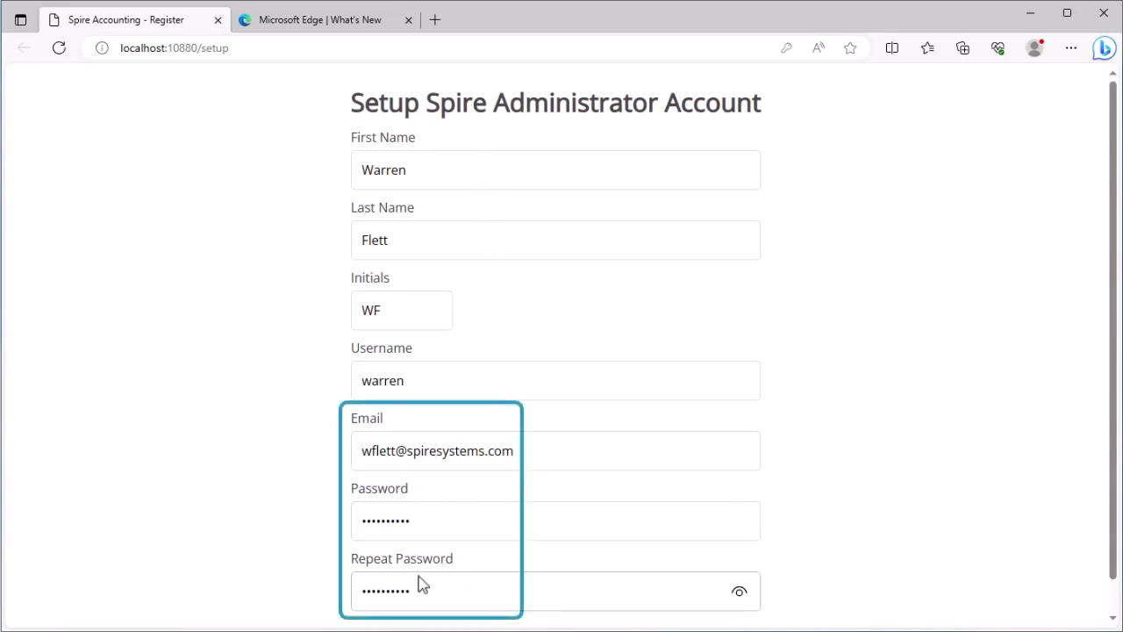
scroll(419, 584, down, 1)
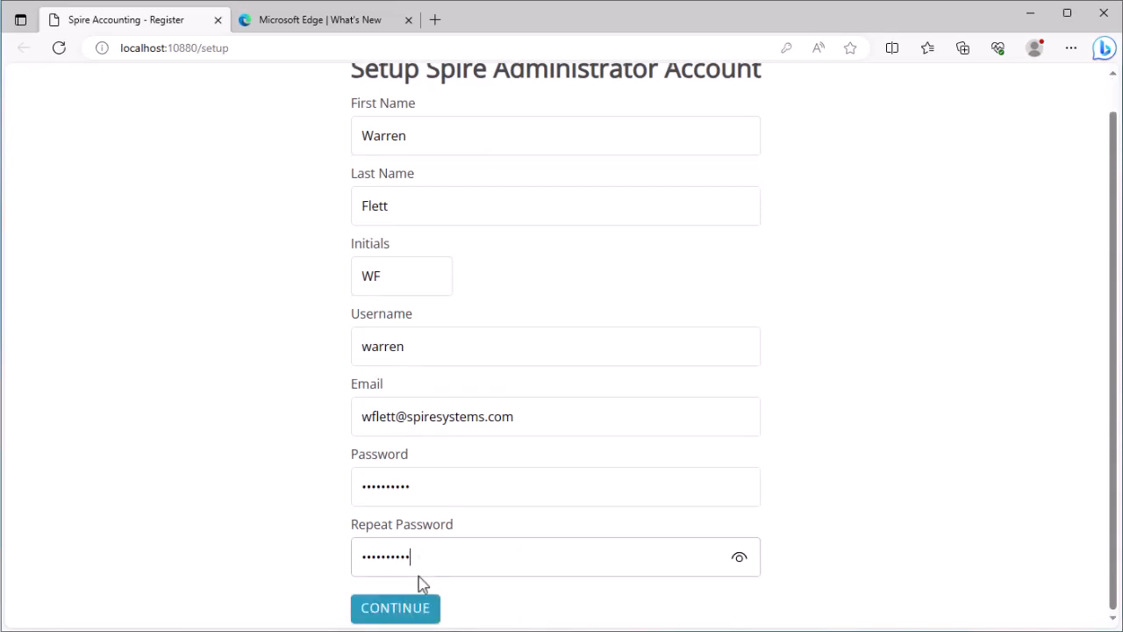
click(409, 607)
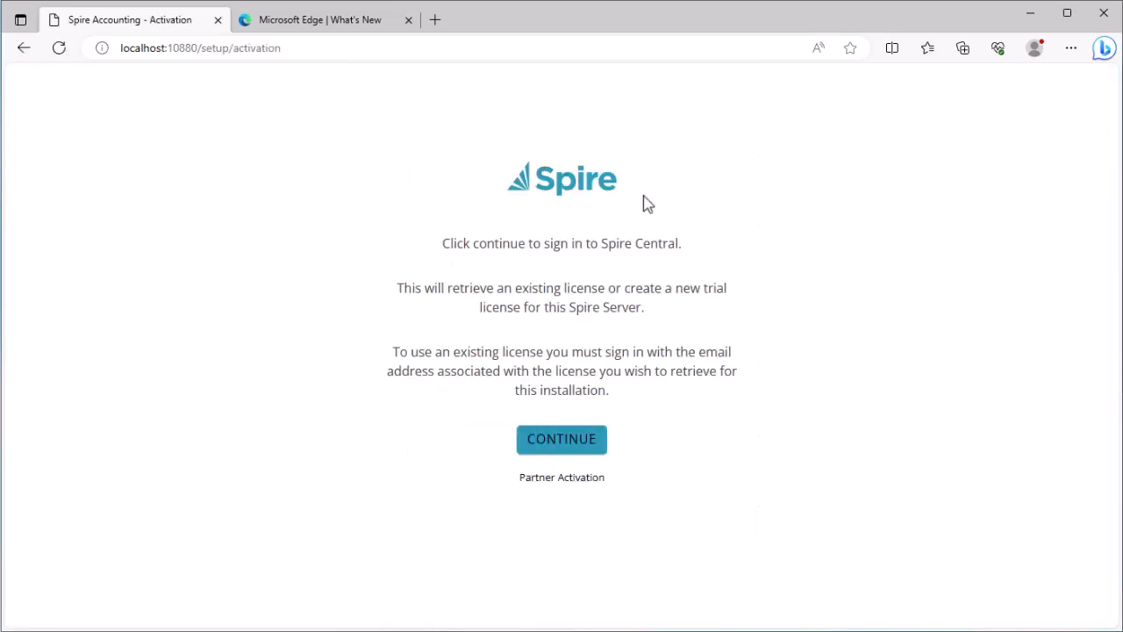
Step: Log in to Spire Central using the saved administrator e-mail and password
click(579, 458)
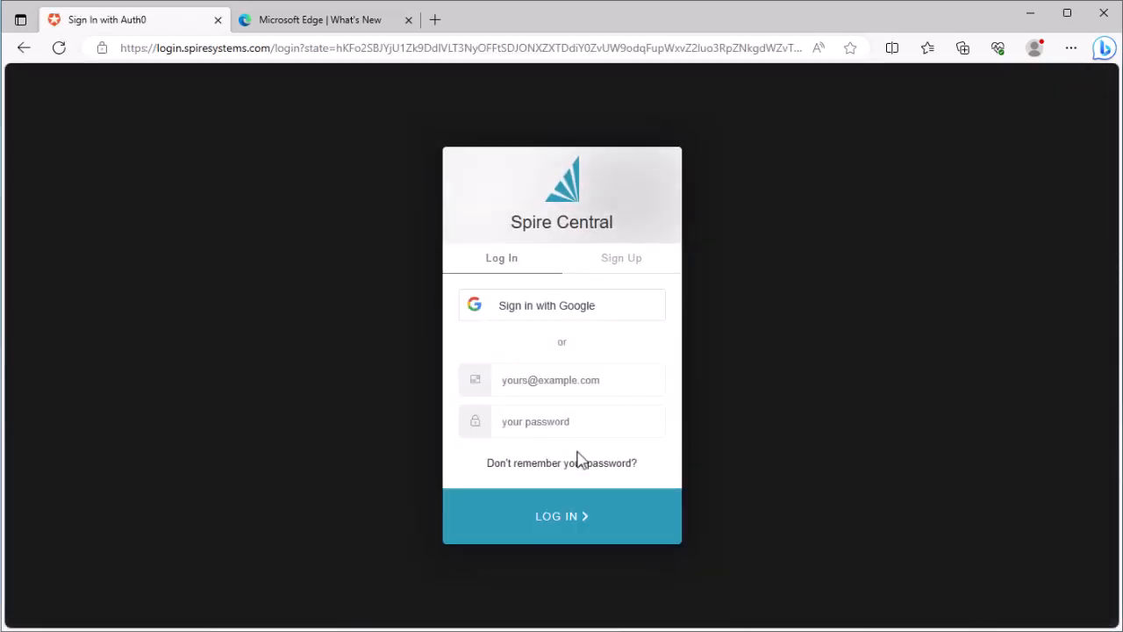
click(624, 268)
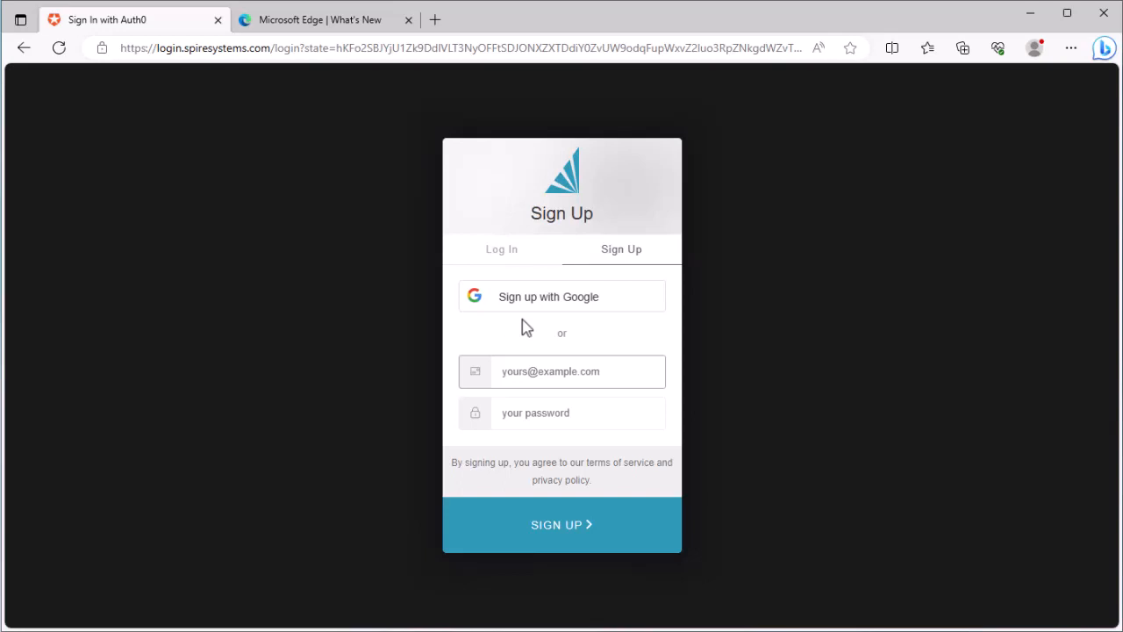
click(512, 252)
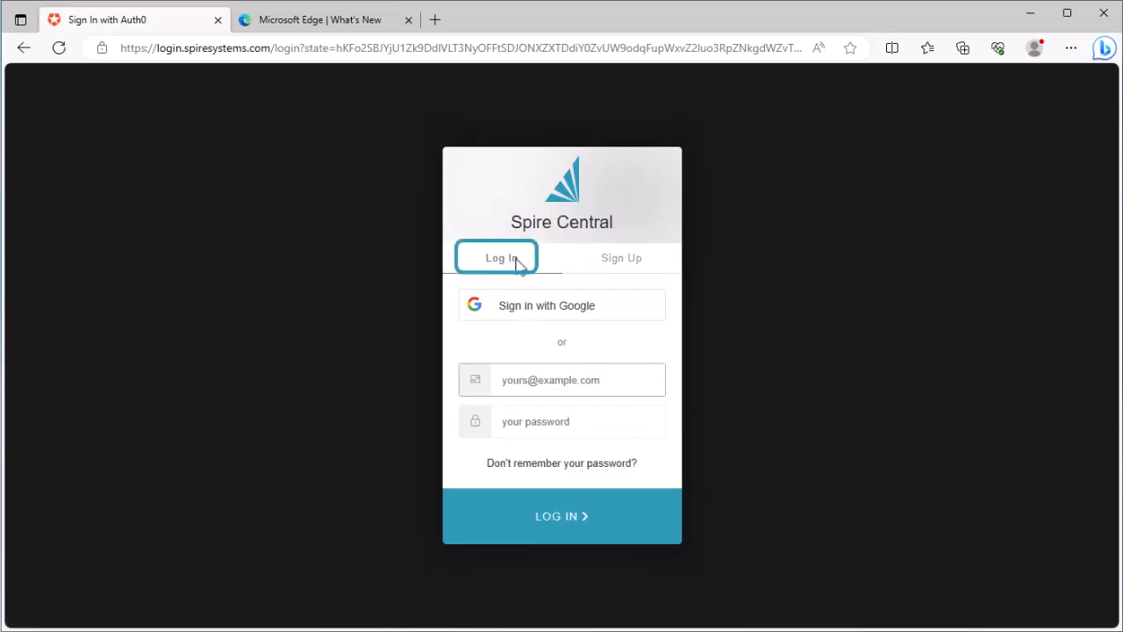
click(589, 384)
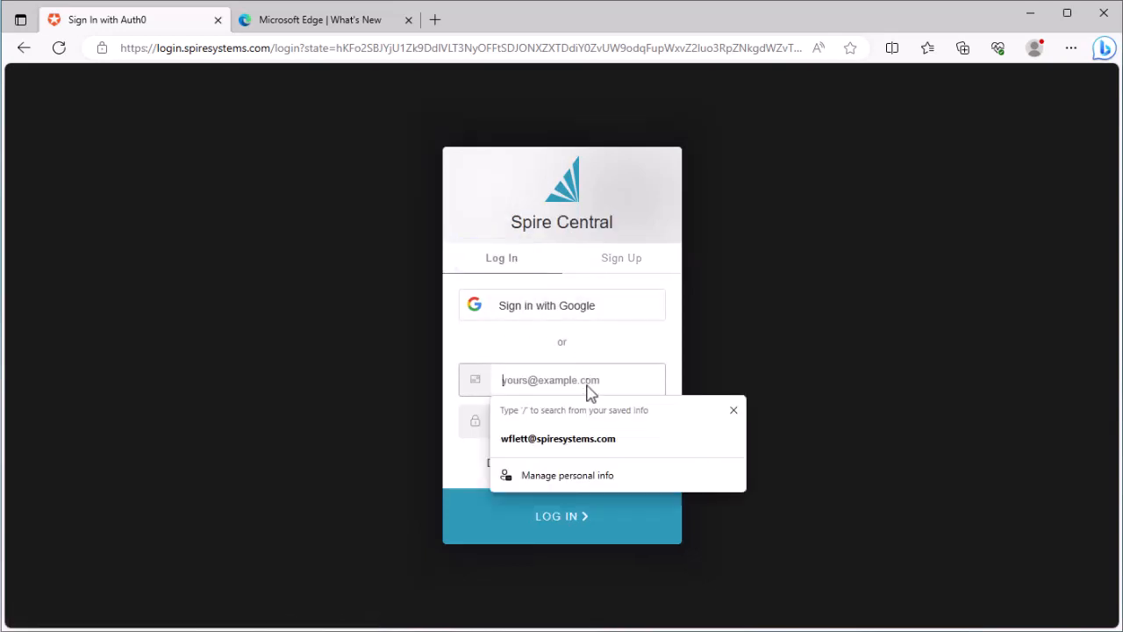
click(581, 443)
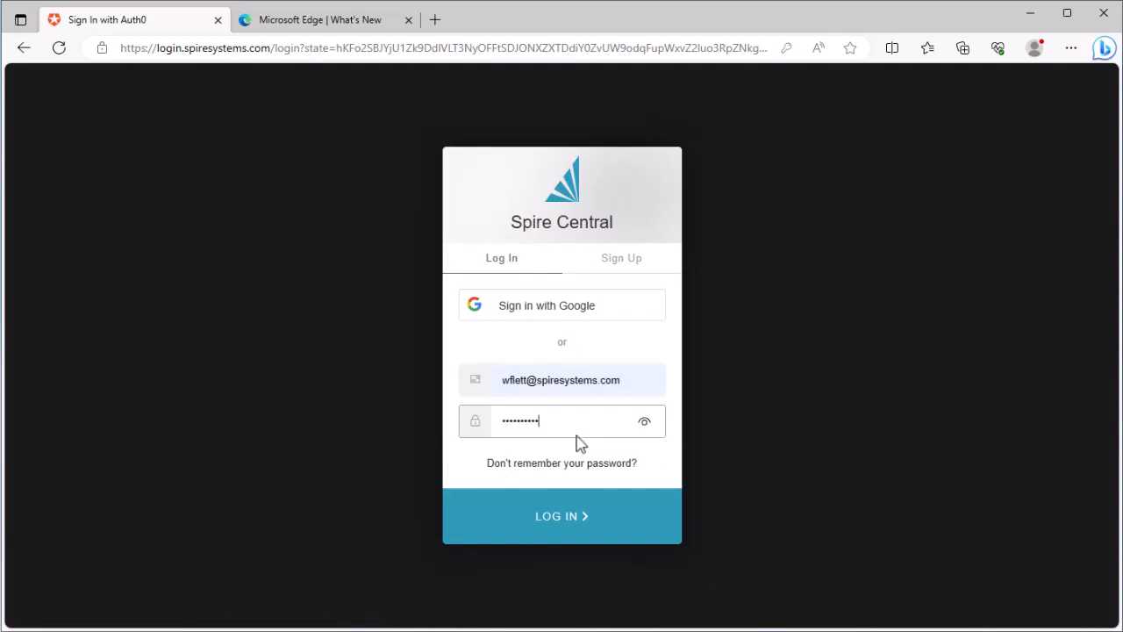
click(568, 516)
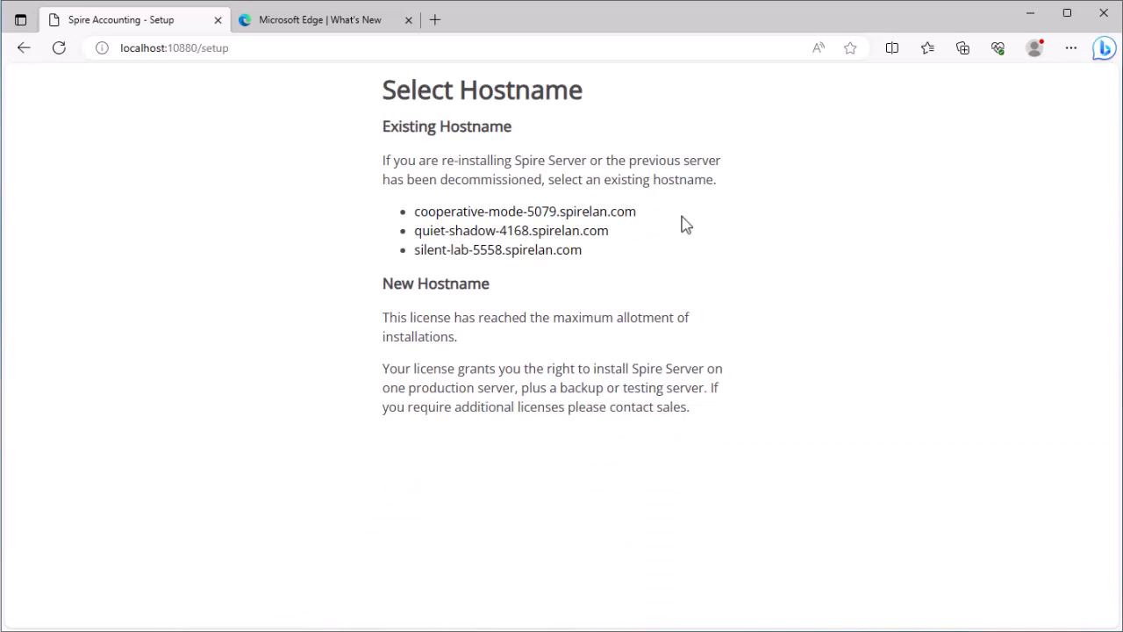
Step: Pick hostname cooperative-mode-5079.spirelan.com and sign in with the saved administrator username and password
click(568, 225)
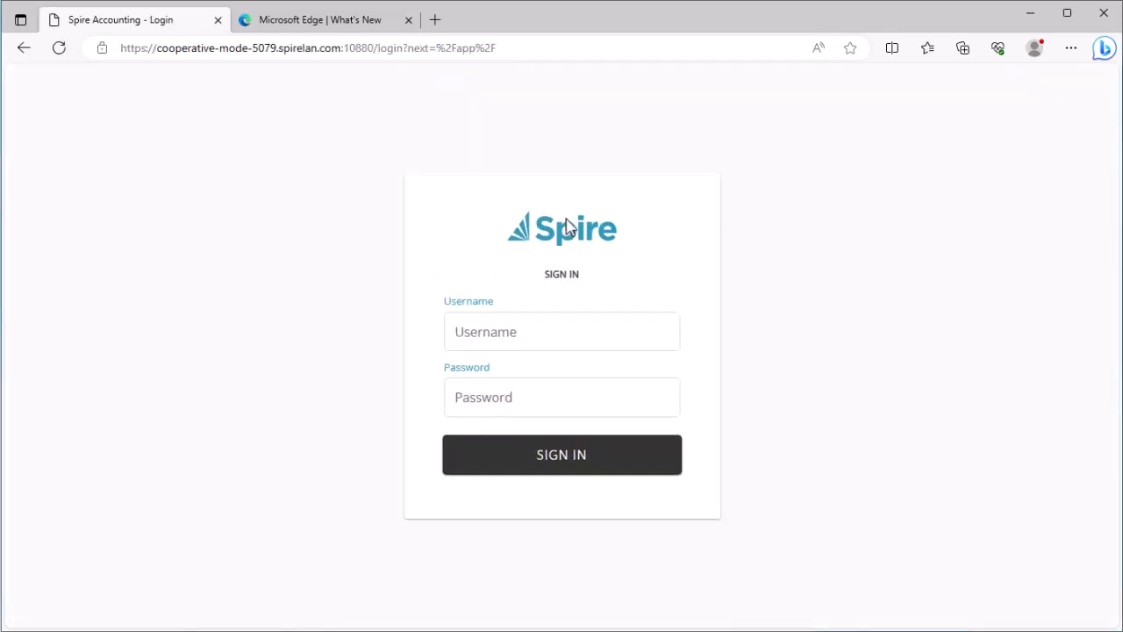
click(567, 334)
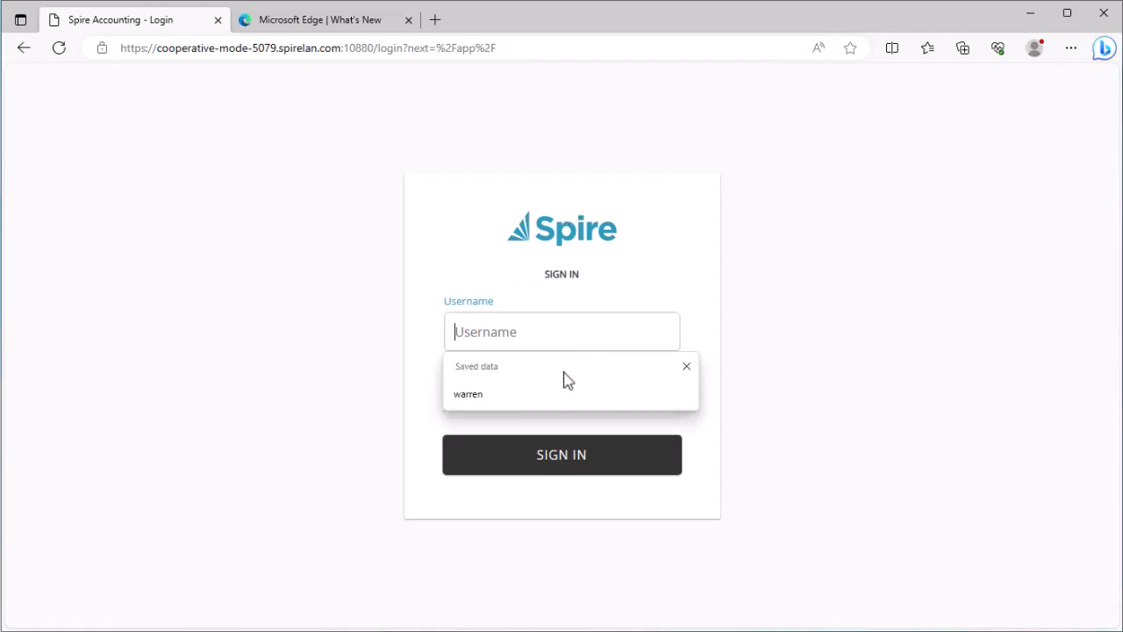
click(562, 386)
click(562, 400)
text(••••••••••)
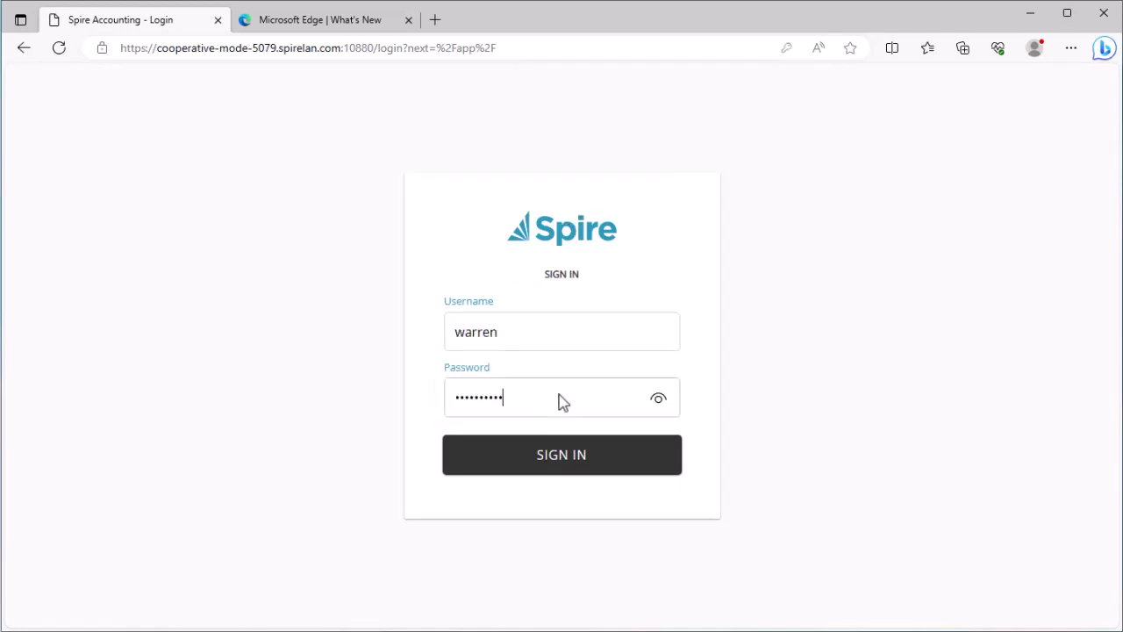
click(531, 465)
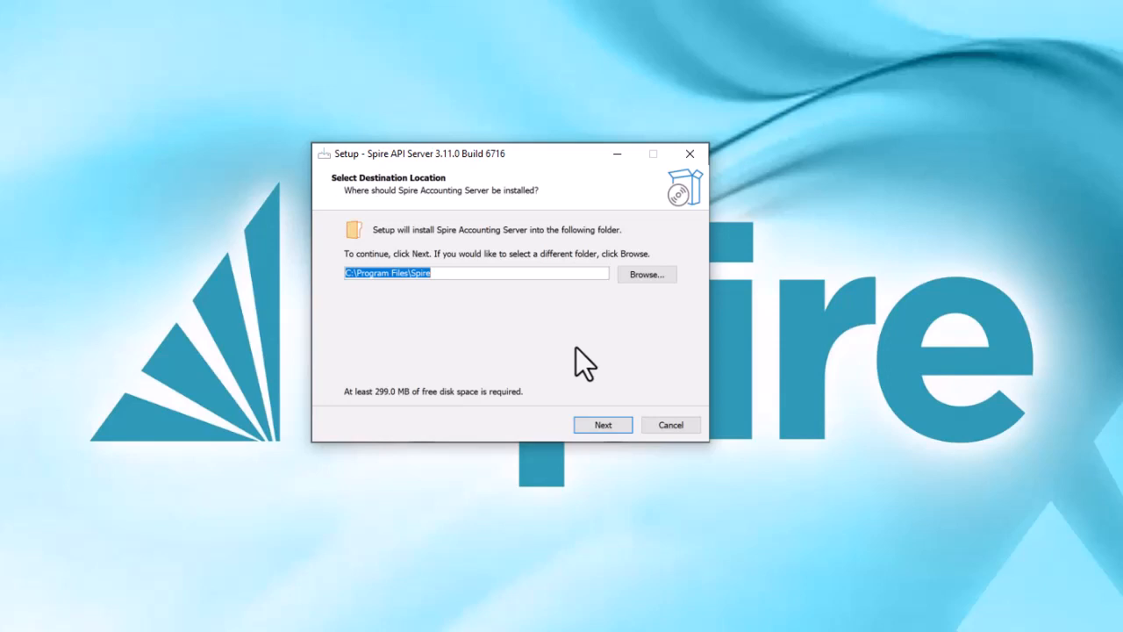
Step: Accept C:\Program Files\Spire, data collection and the desktop icon option in Spire Setup
click(590, 428)
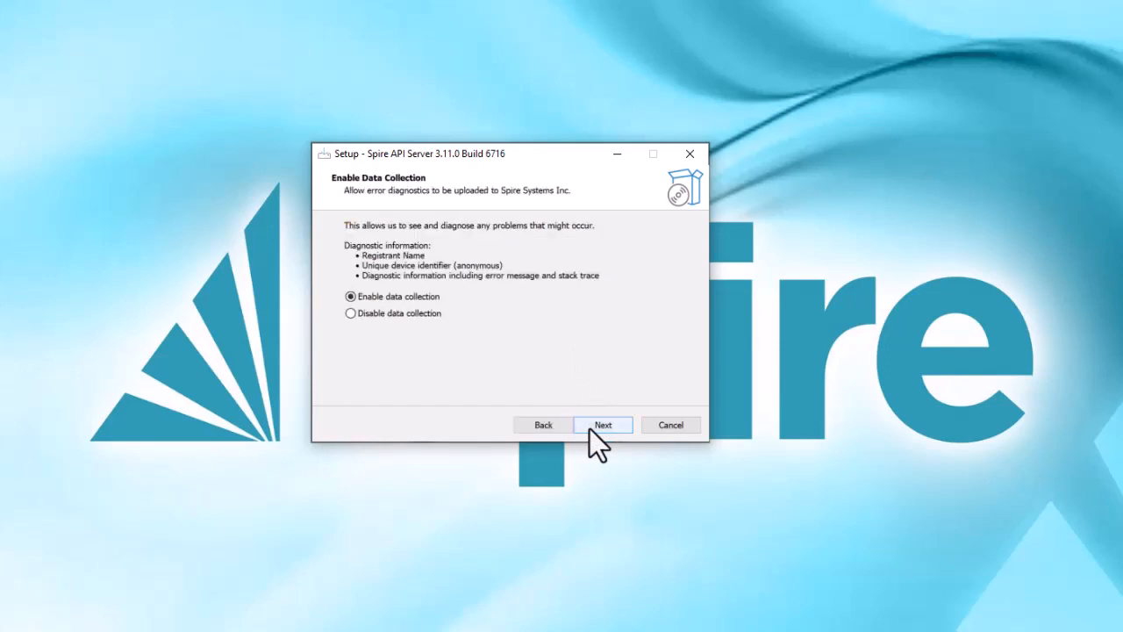
click(596, 443)
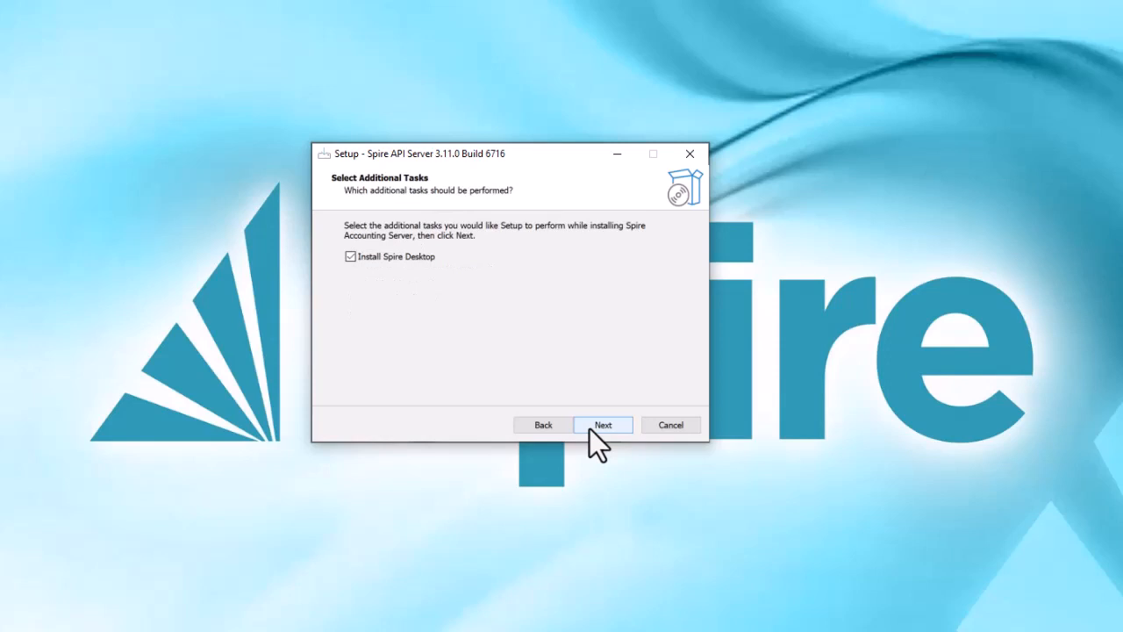
click(589, 428)
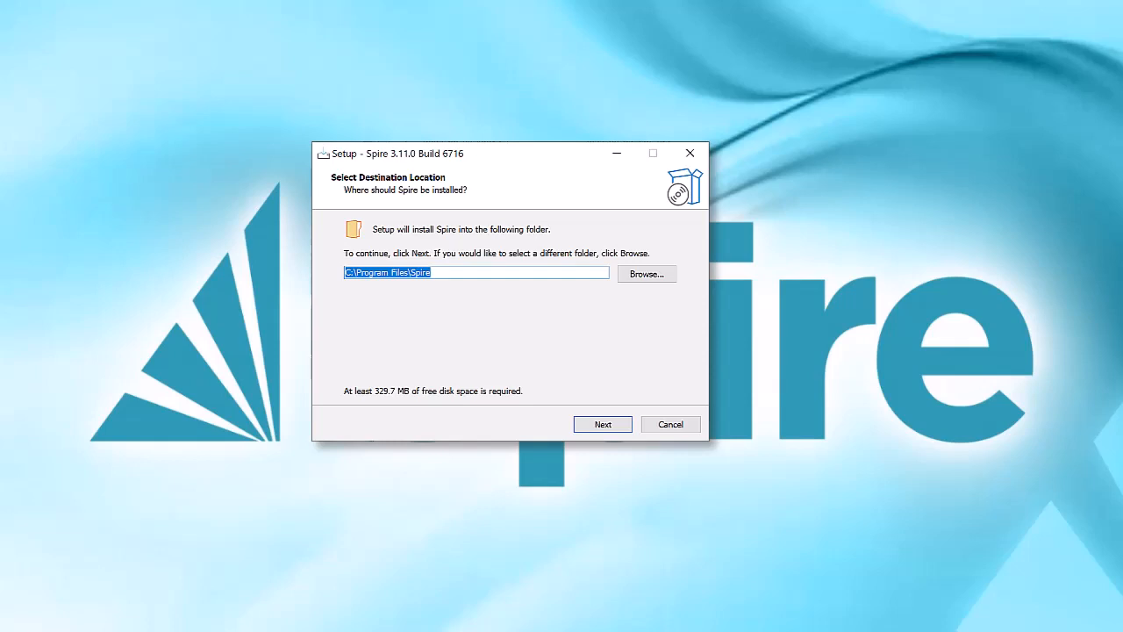
key(Return)
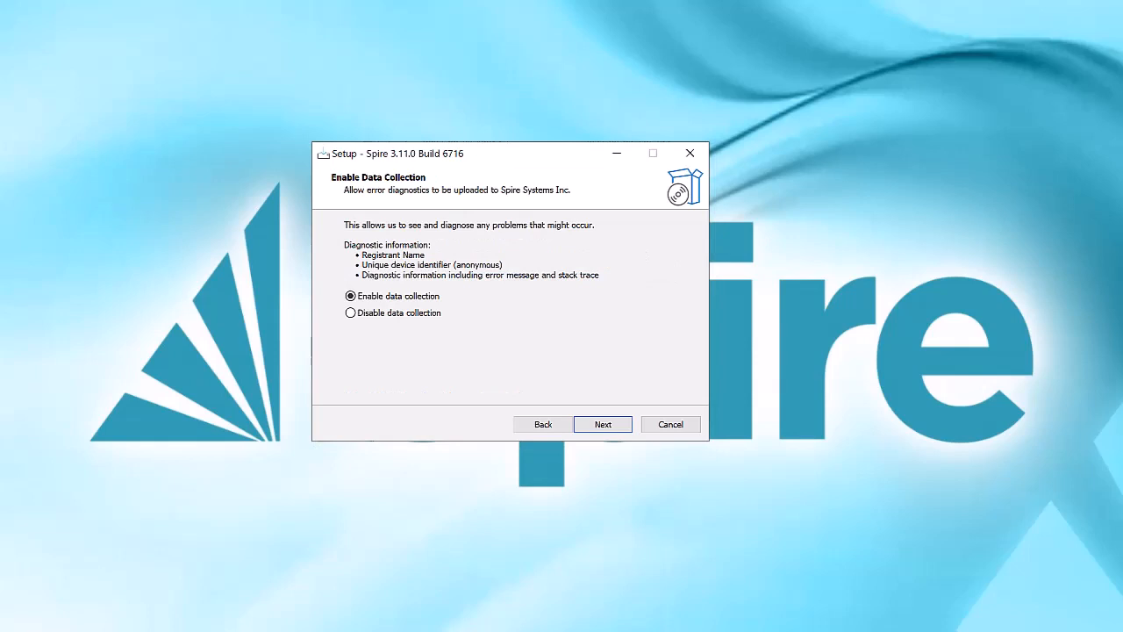
key(Return)
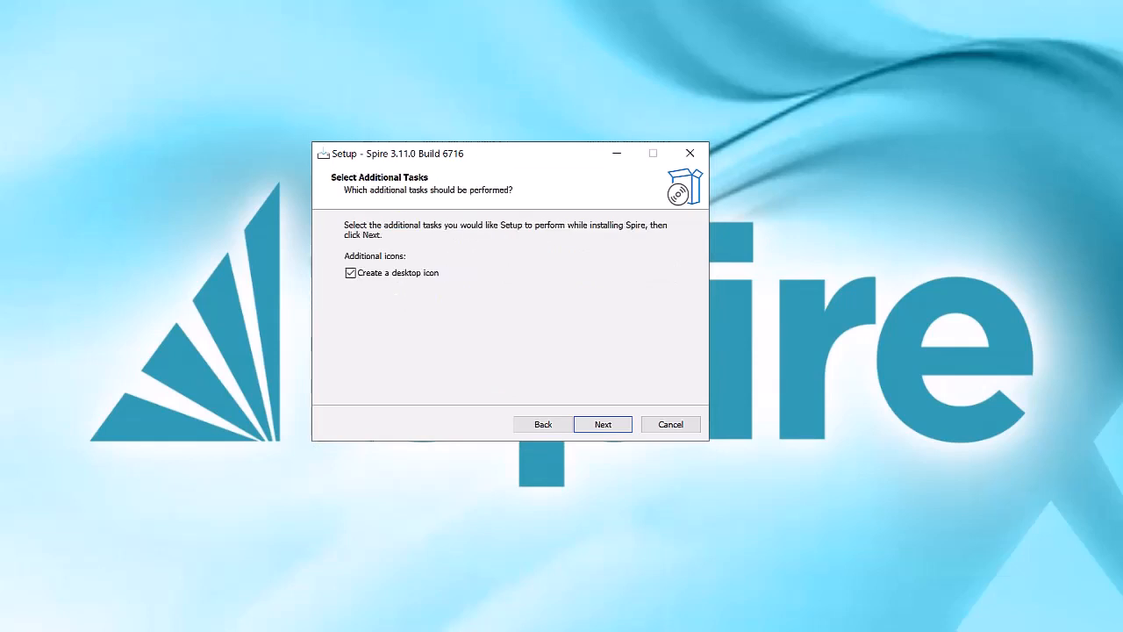
key(Return)
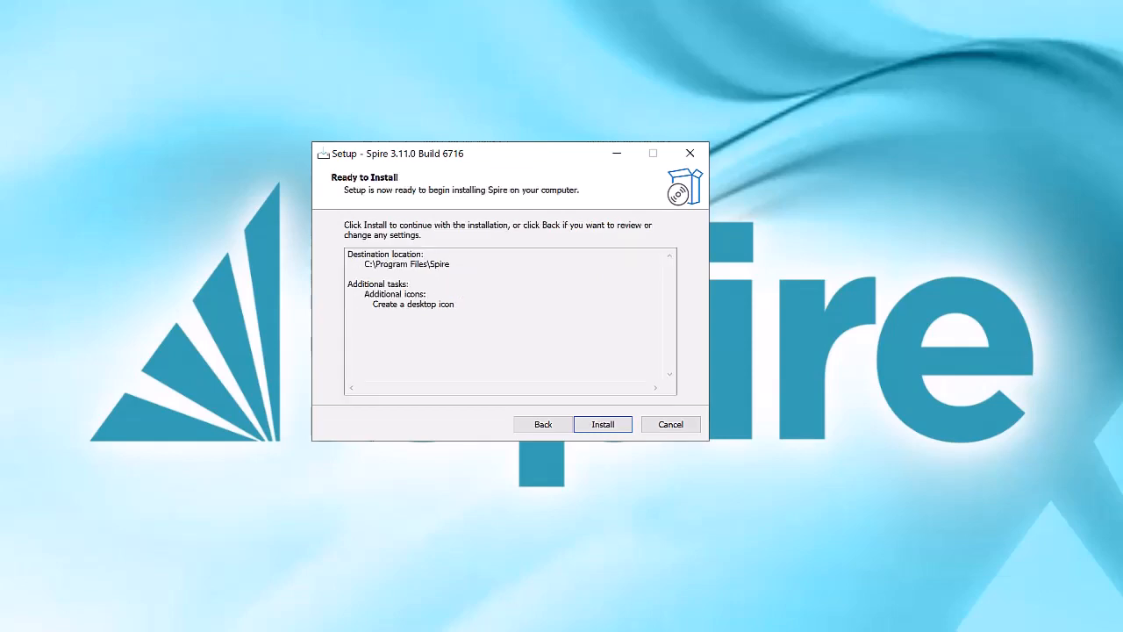